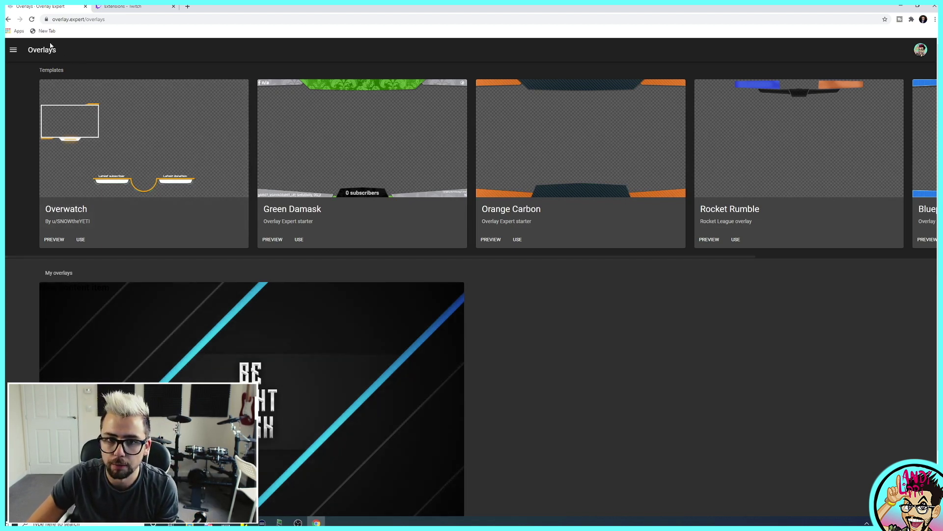
Create a new blank 1080p overlay in the Builder and decline the welcome walkthrough.
left_click(13, 50)
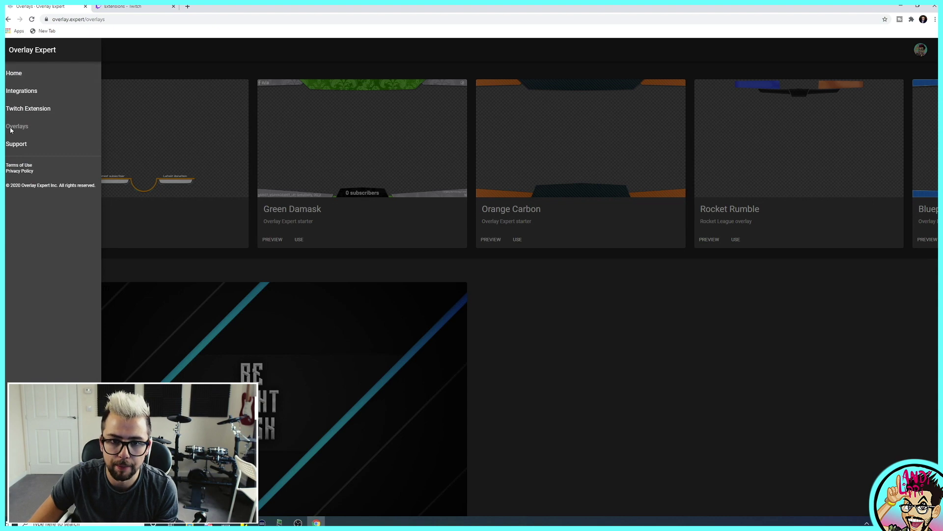
left_click(722, 389)
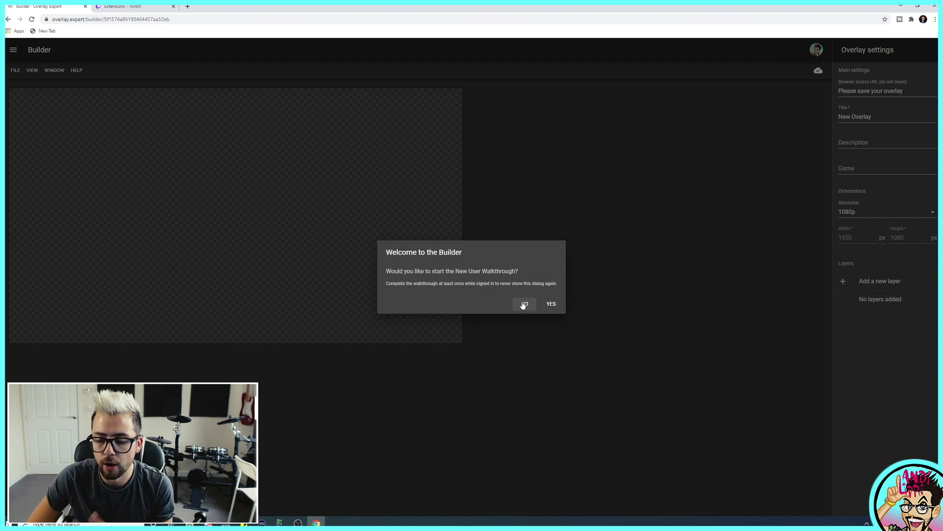
left_click(523, 304)
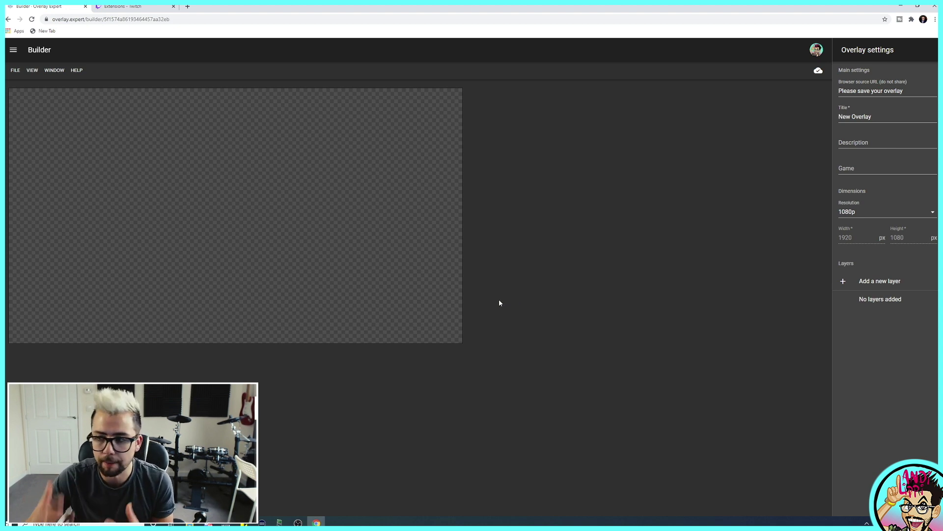
Add a new layer and set its content type to Twitch Chat Widget.
left_click(860, 287)
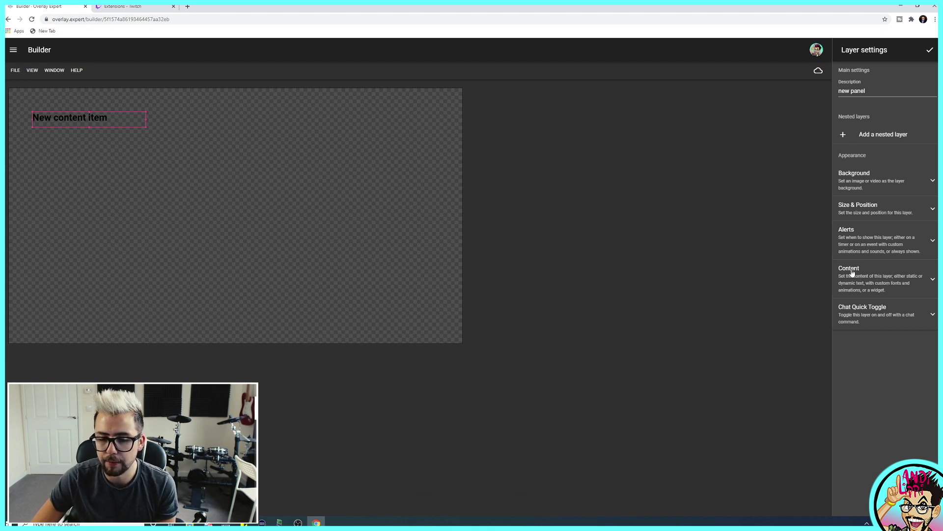
left_click(922, 281)
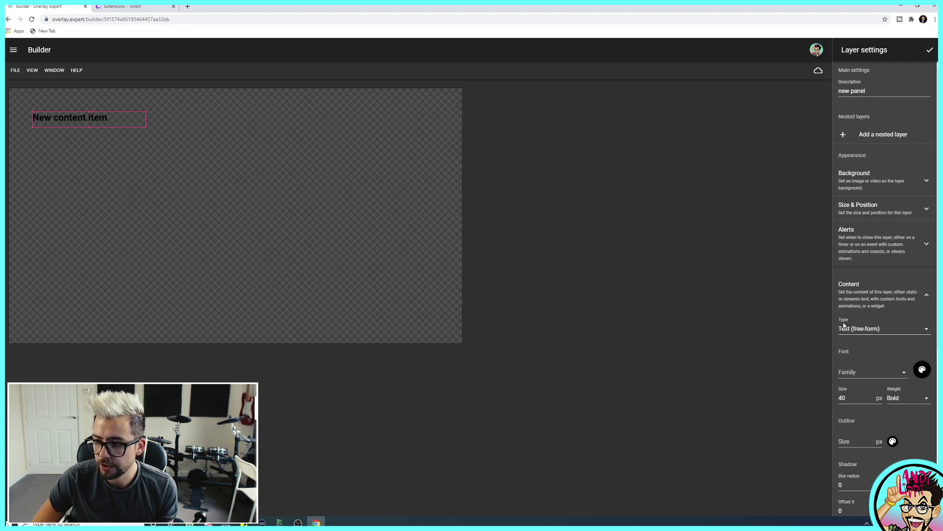
scroll(847, 320, "down", 1)
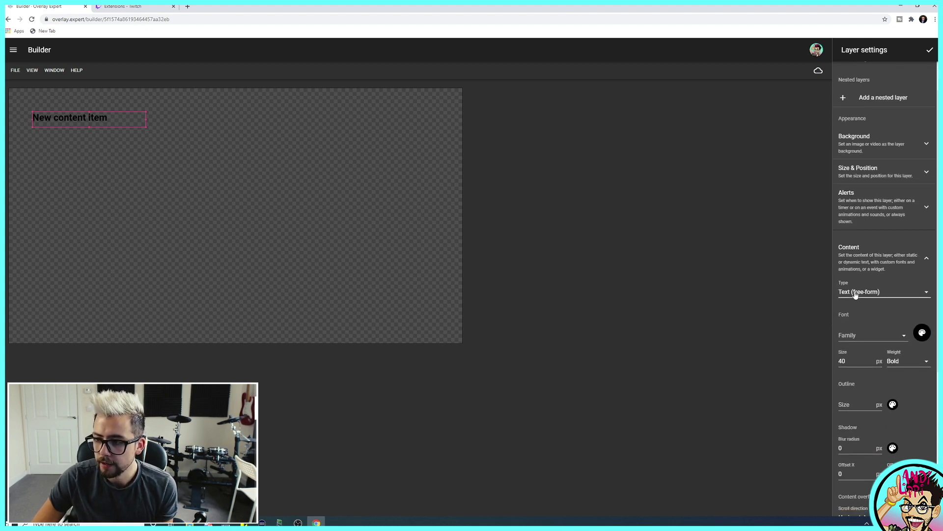
left_click(866, 294)
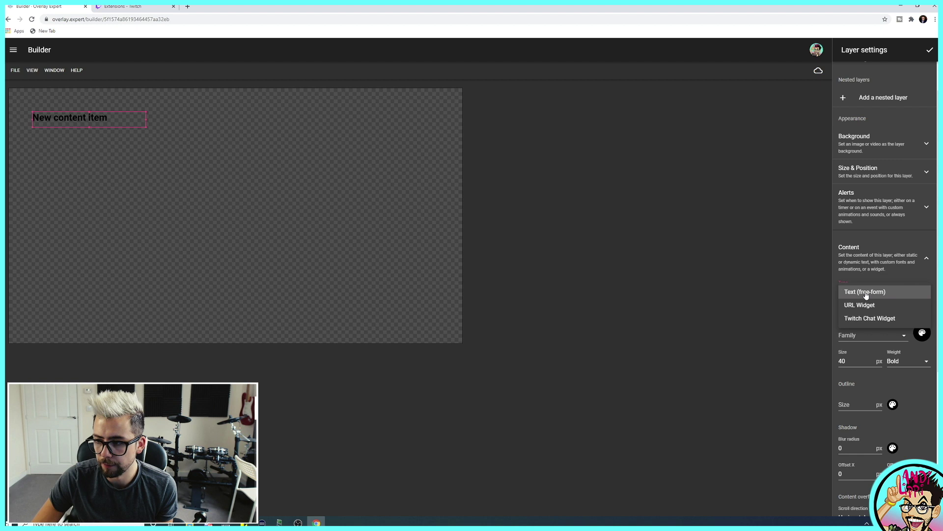
left_click(876, 320)
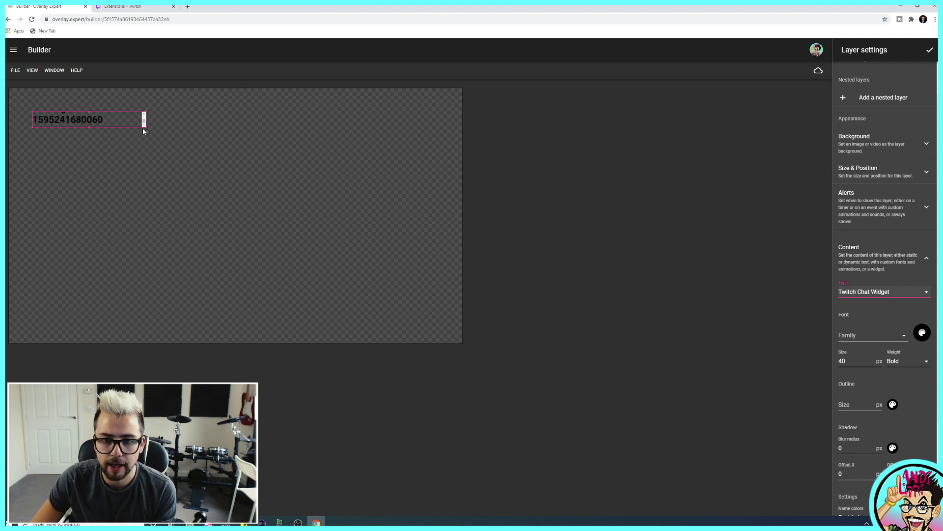
Drag the chat box's bottom-right corner outward until four test messages fit inside.
left_click_drag(145, 126, 290, 295)
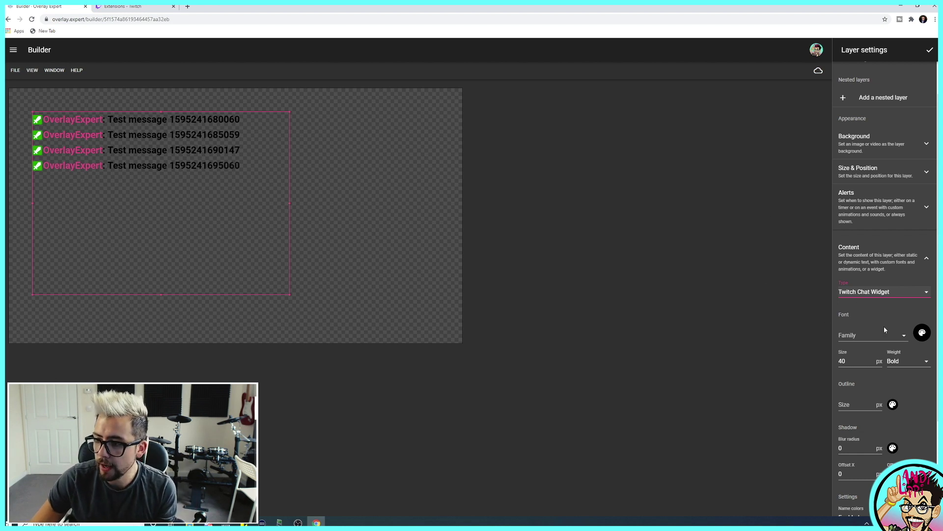
Set the chat font to Advent Pro, size 46, with Bold weight.
left_click(902, 337)
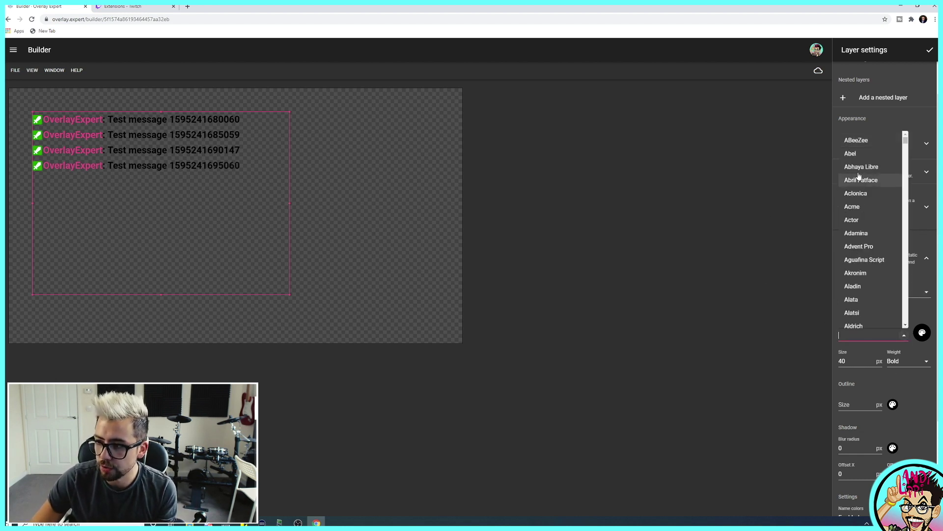
left_click(858, 246)
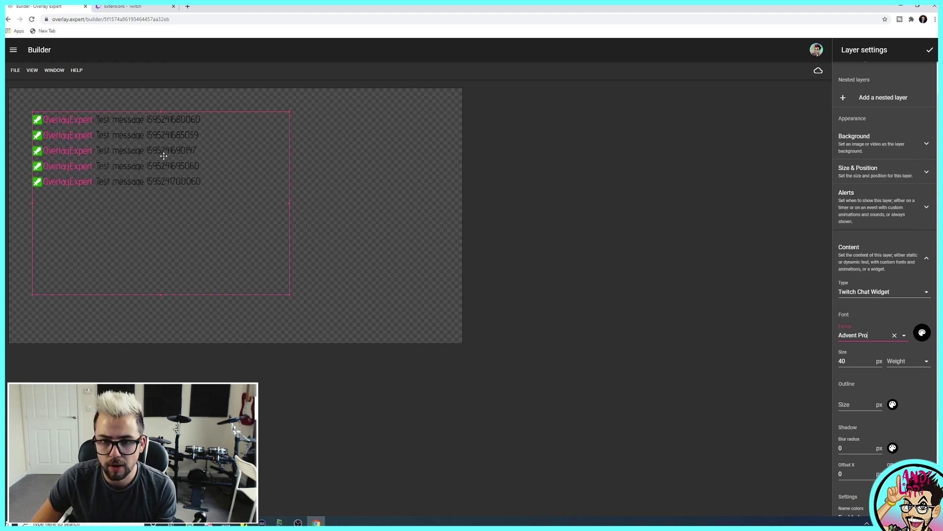
left_click(872, 359)
left_click(872, 359)
left_click(872, 358)
left_click(871, 359)
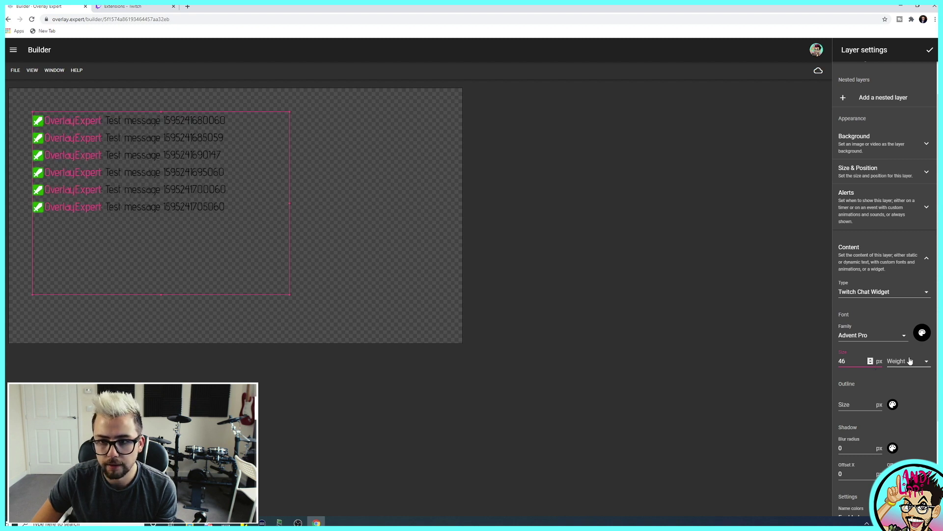
left_click(926, 361)
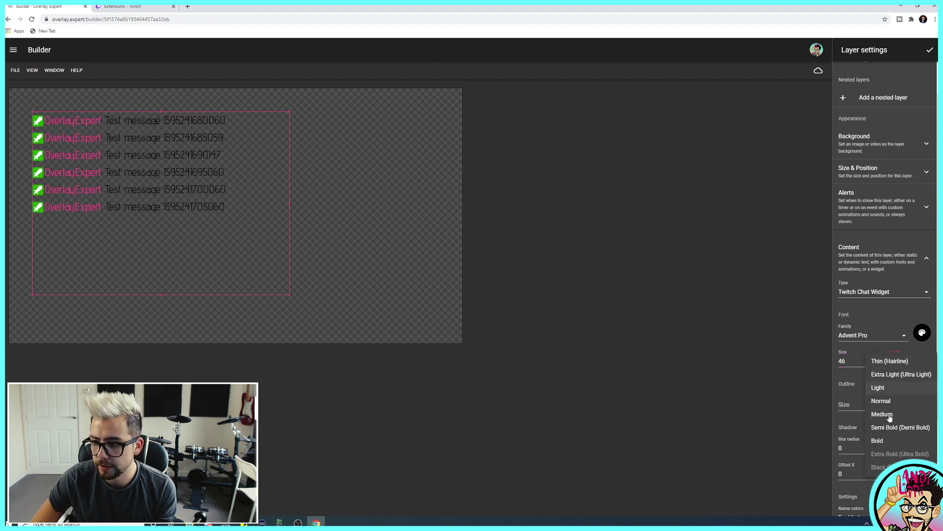
left_click(883, 443)
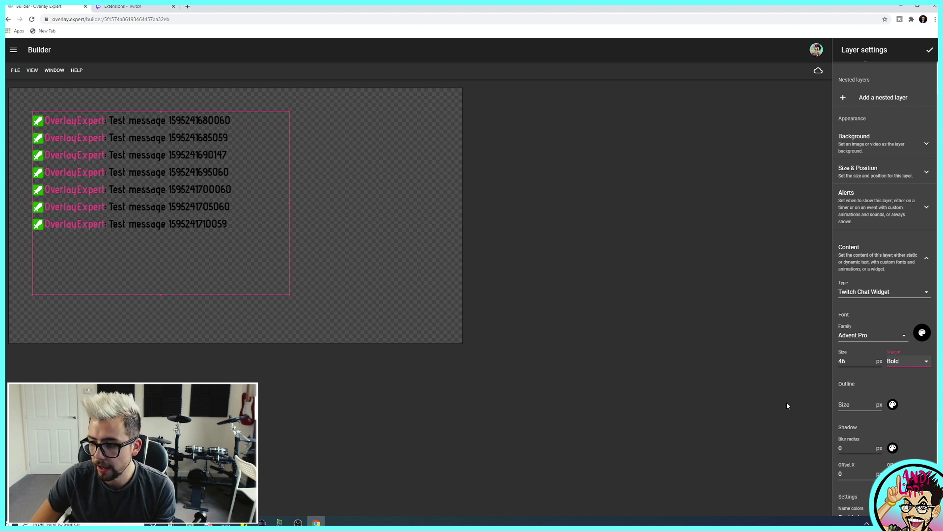
Give the chat text a white 2 px outline and an 8 px shadow blur.
scroll(855, 388, "down", 1)
left_click(863, 368)
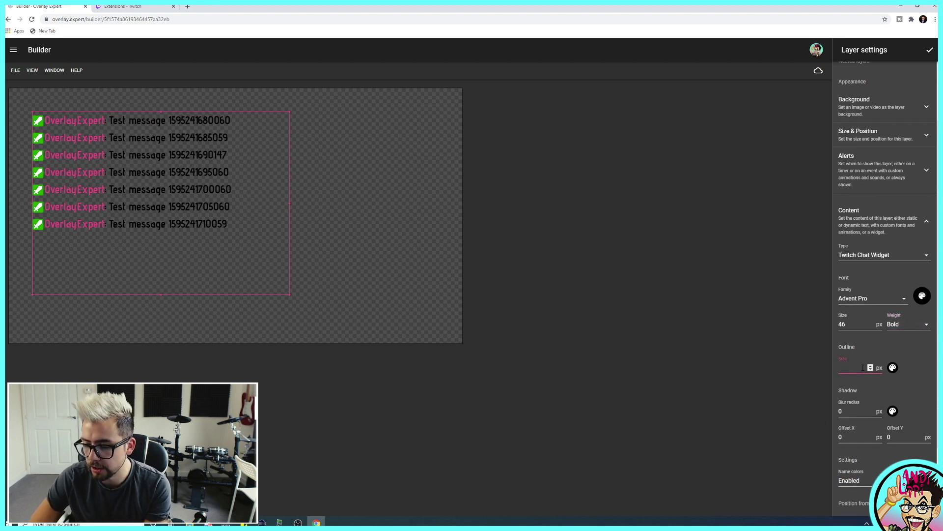
left_click(892, 368)
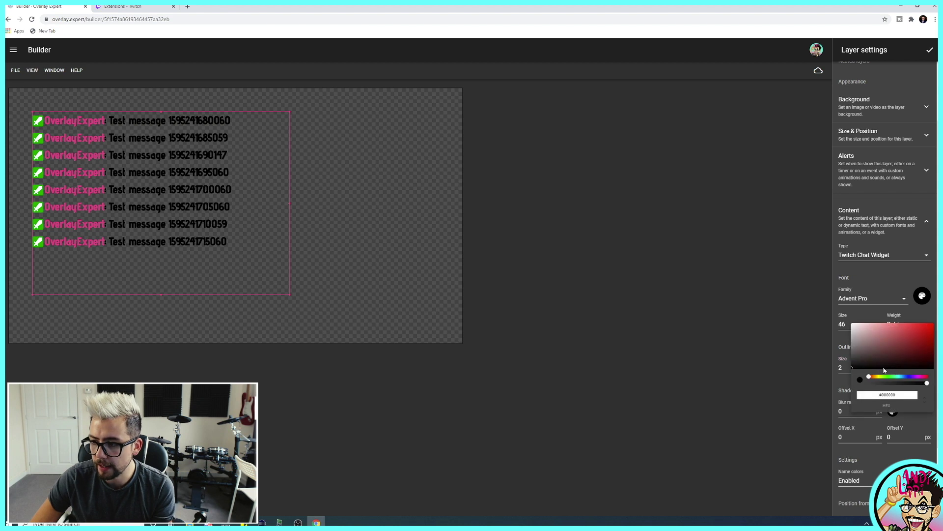
left_click(914, 383)
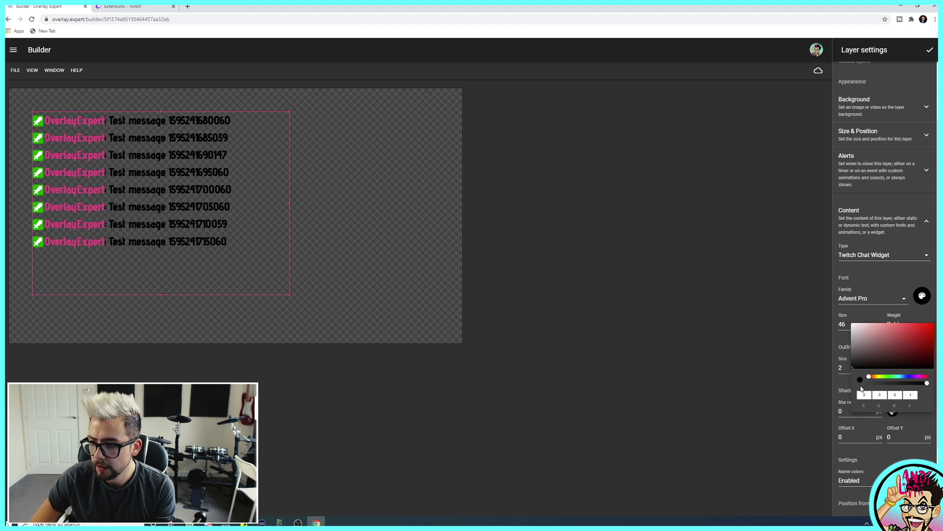
left_click_drag(872, 379, 843, 312)
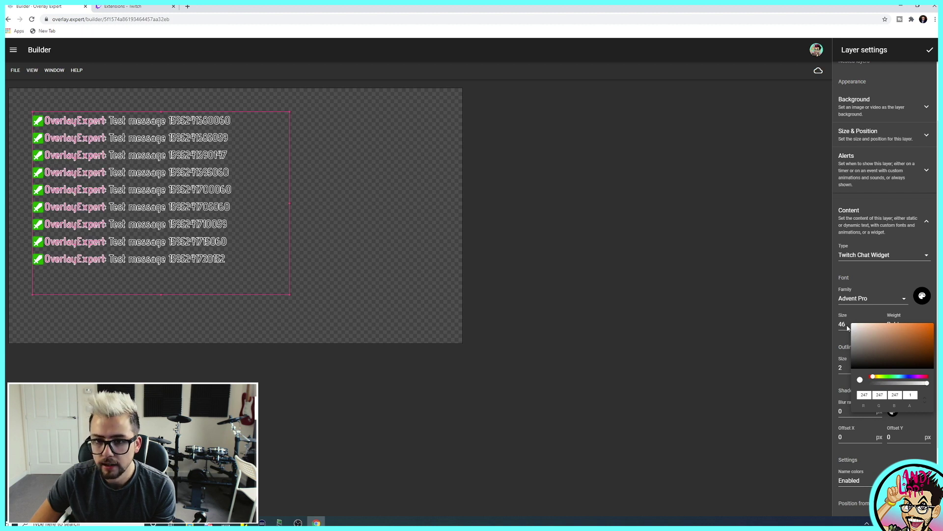
left_click(786, 394)
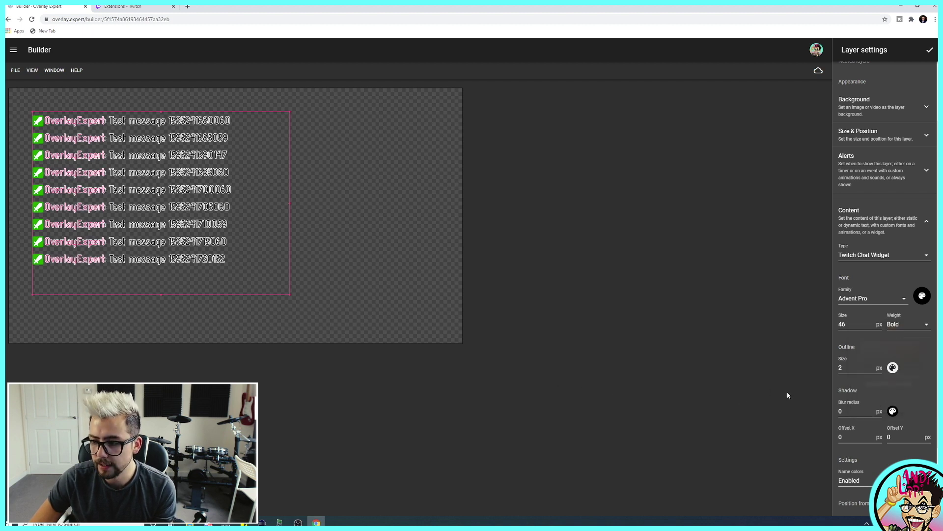
scroll(903, 367, "down", 1)
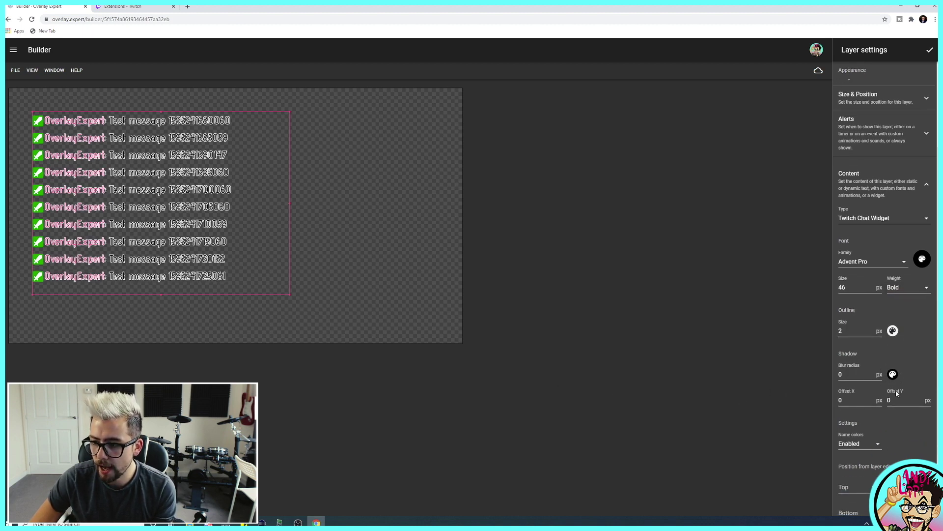
left_click(871, 373)
left_click(870, 373)
left_click(870, 373)
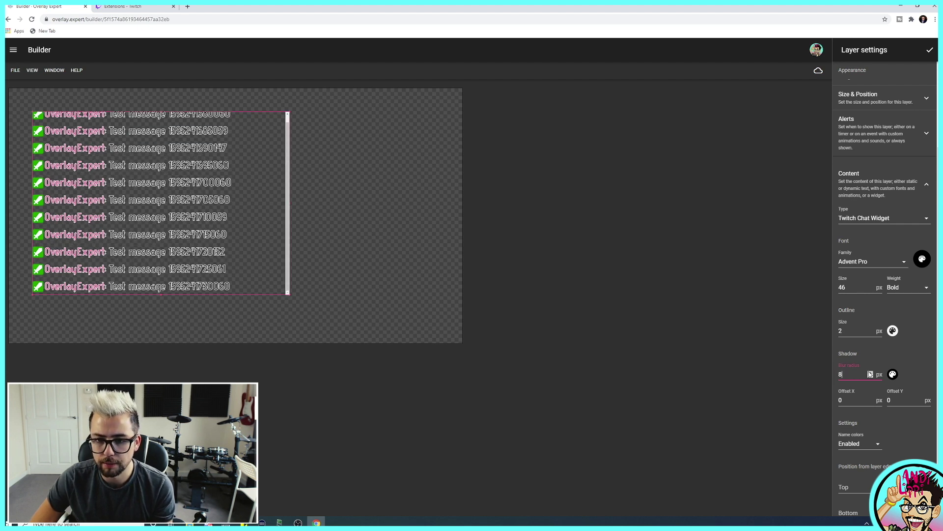
left_click(871, 373)
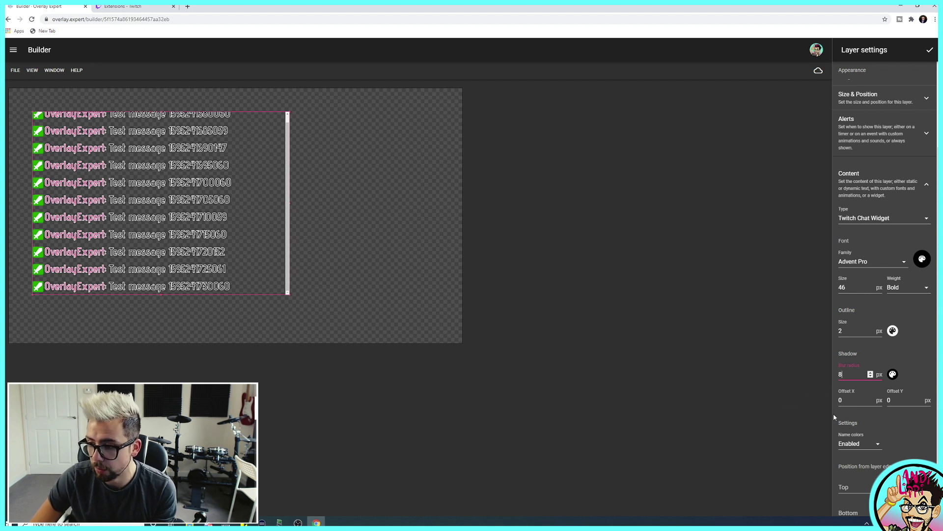
Move the chat widget to the canvas's bottom right, raise its top edge slightly, and close layer settings.
scroll(840, 423, "down", 2)
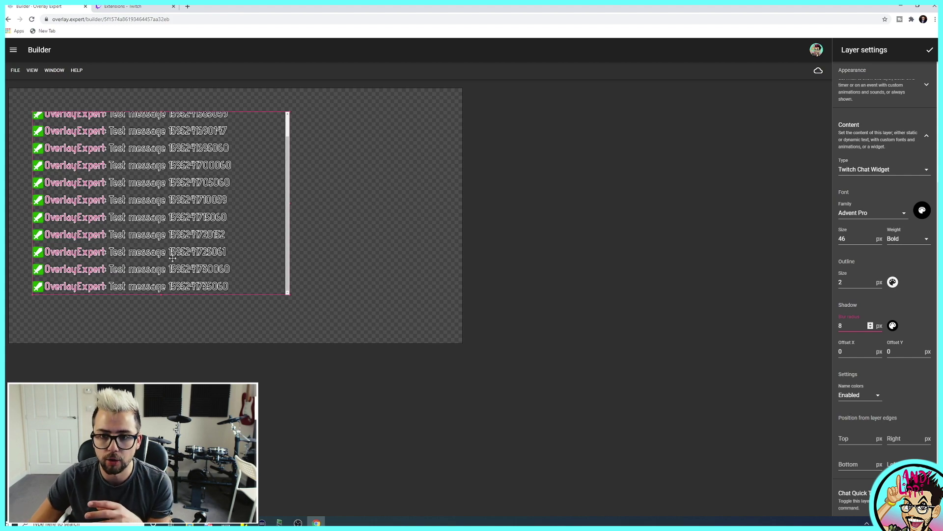
left_click_drag(141, 224, 337, 267)
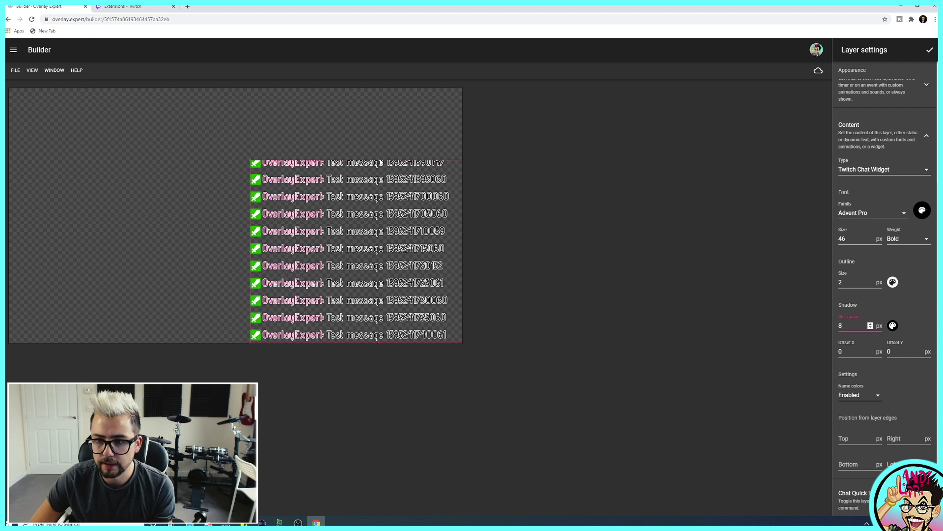
left_click_drag(379, 159, 378, 155)
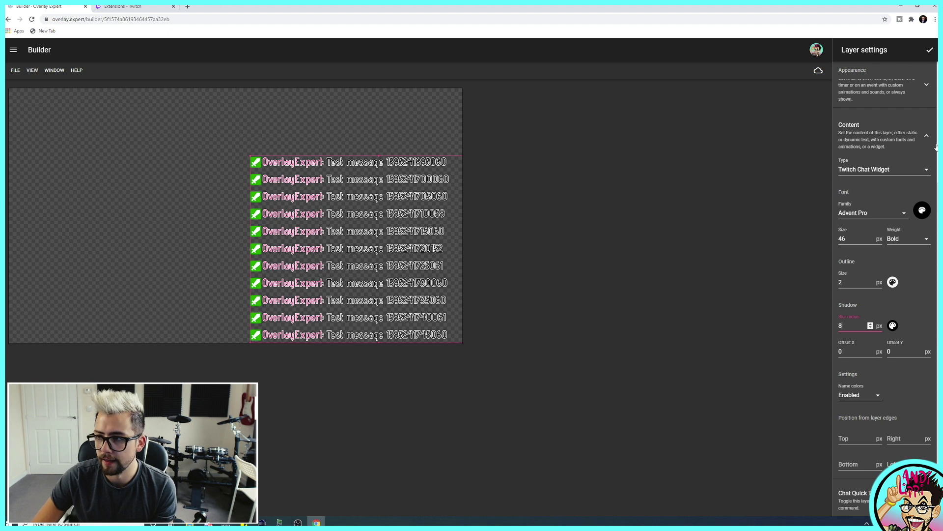
left_click(931, 49)
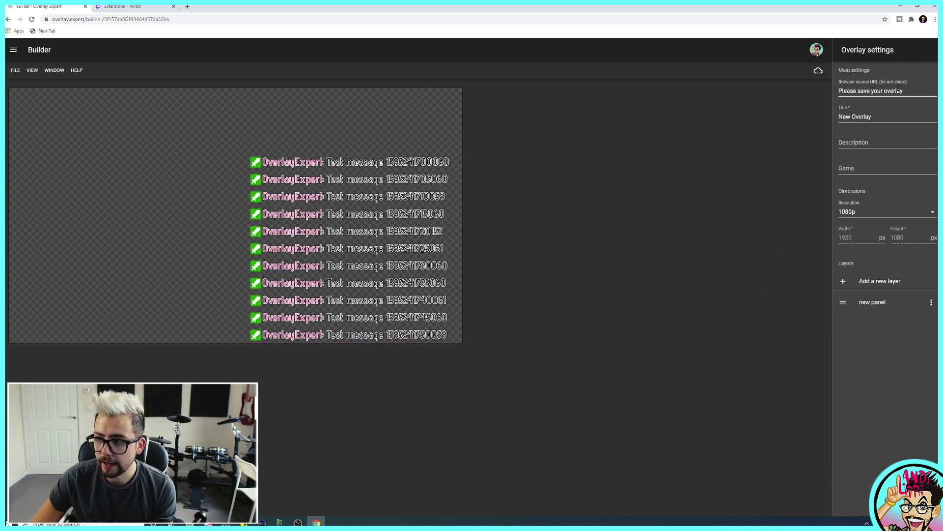
Title the overlay 'Test chat overlay' and save it from the File menu.
key("Tab")
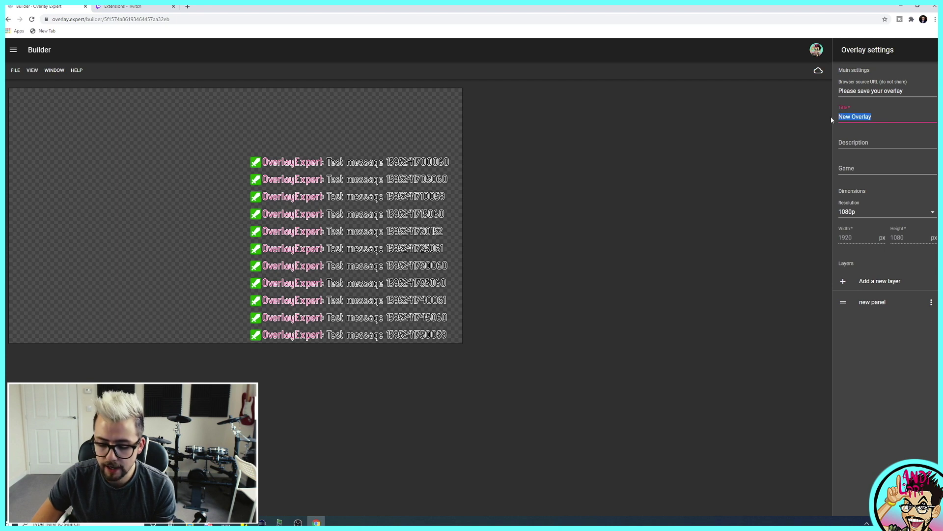
type("Test")
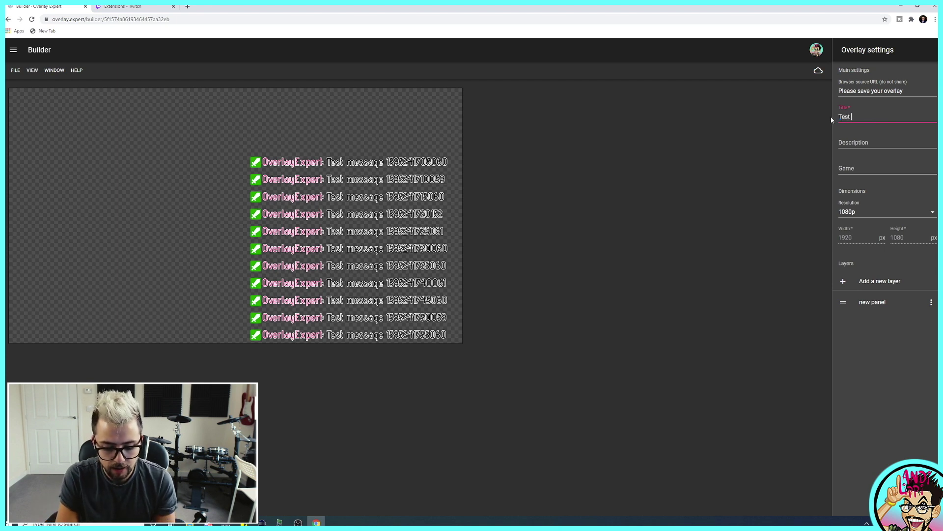
type(" chat ove")
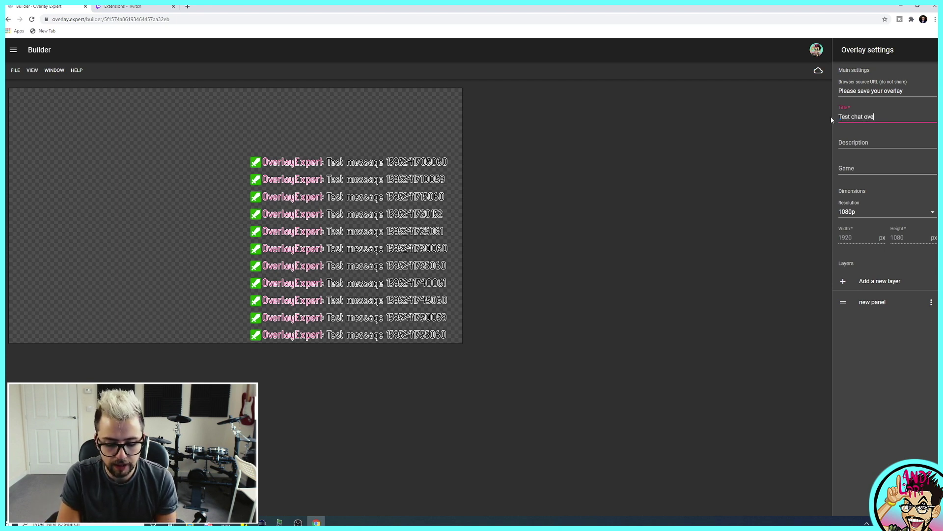
type("rlay")
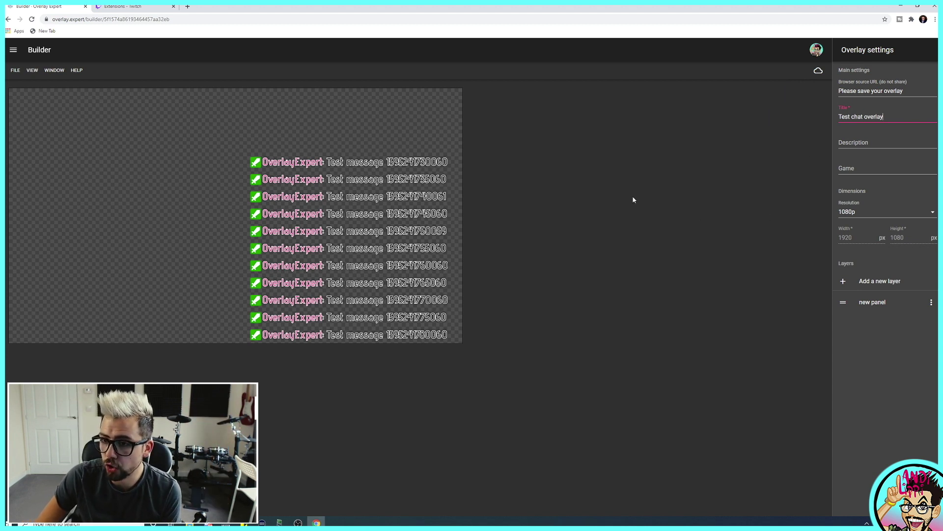
left_click(16, 70)
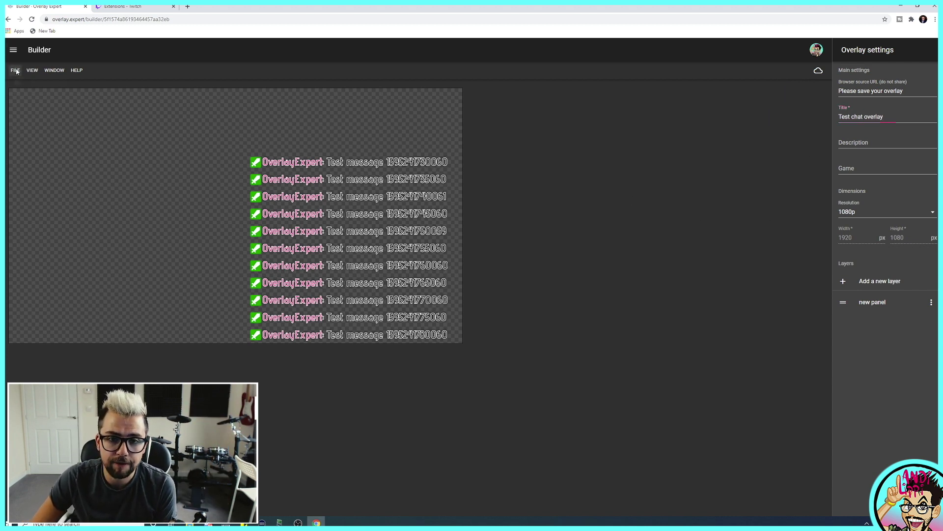
left_click(38, 102)
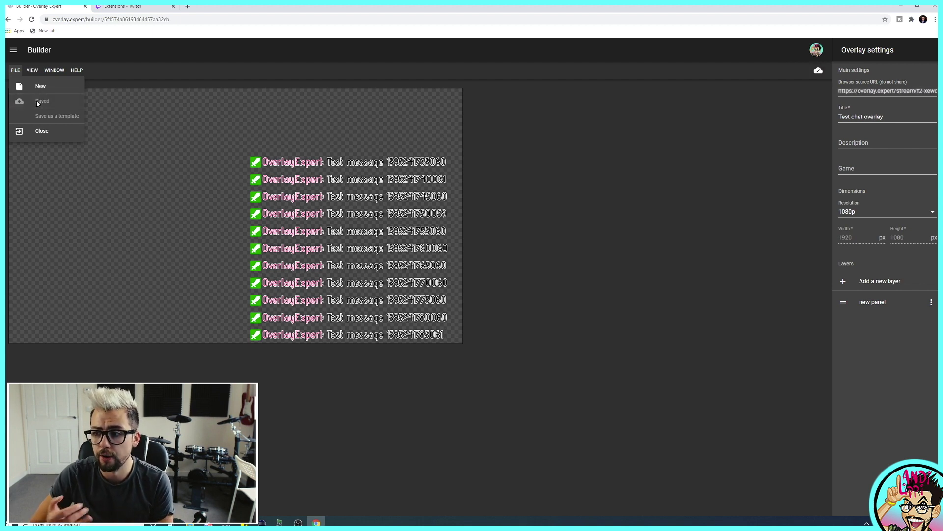
left_click(219, 81)
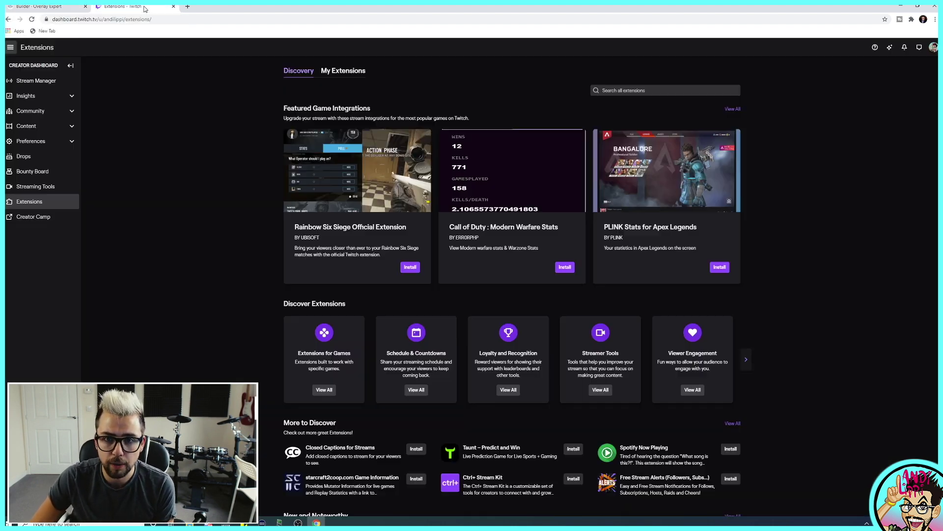
Activate Overlay Expert as Overlay 1 in My Extensions and open its configuration.
left_click(123, 8)
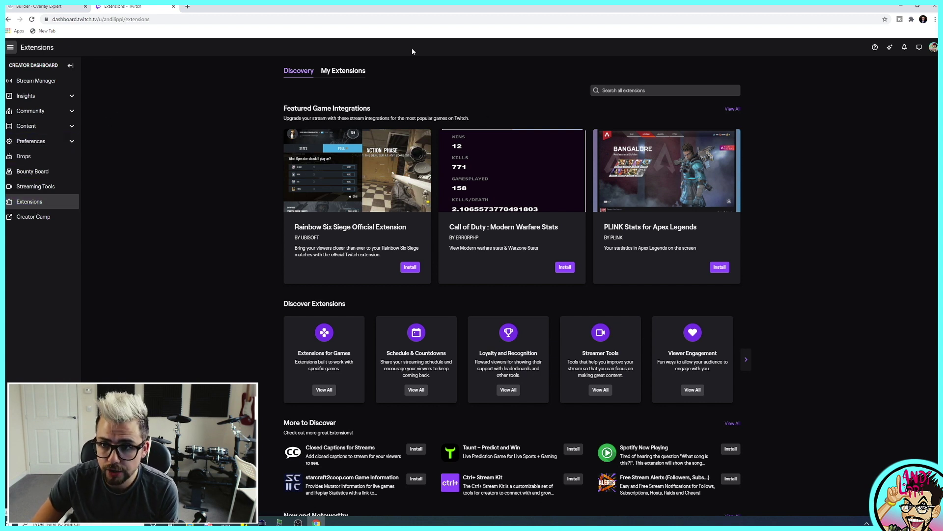
left_click(333, 73)
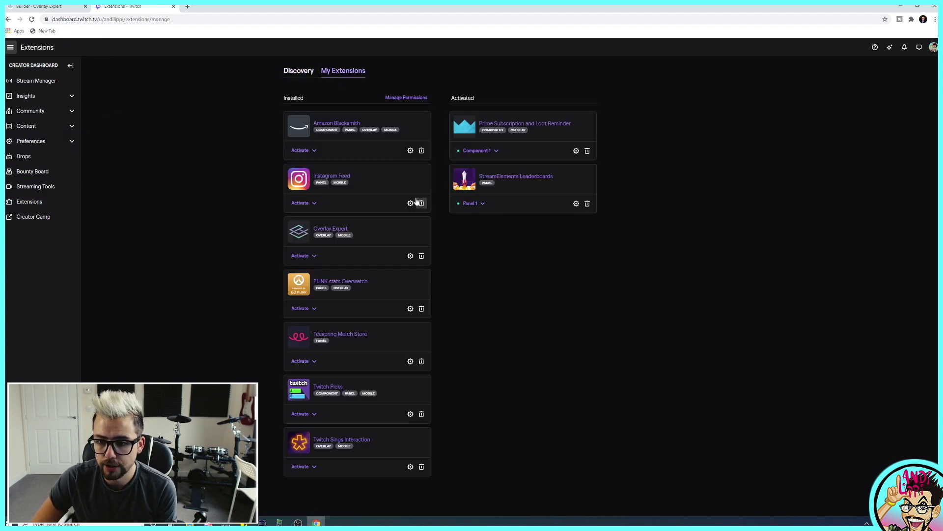
left_click(315, 256)
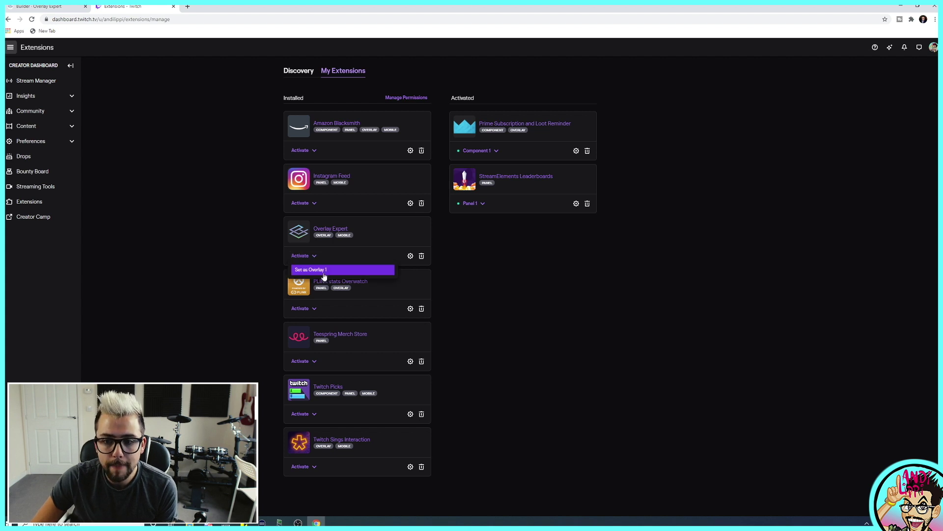
left_click(315, 271)
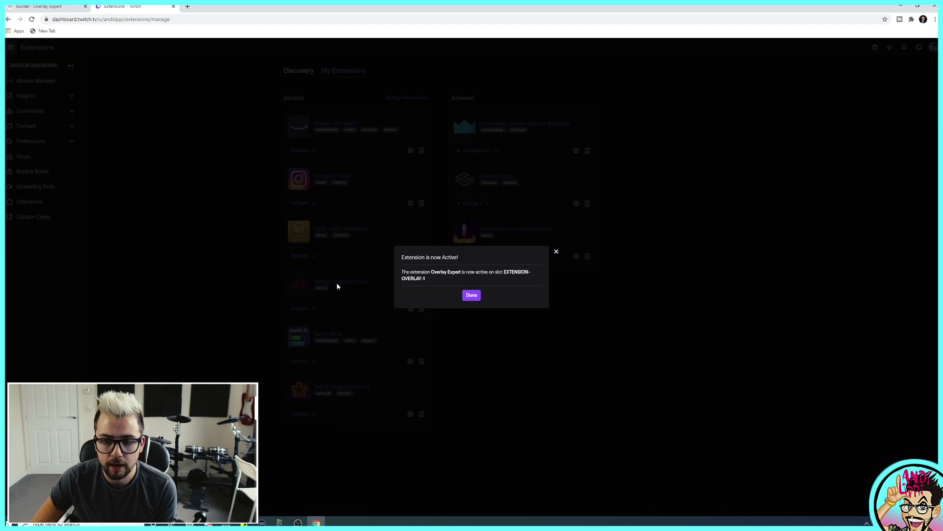
left_click(472, 295)
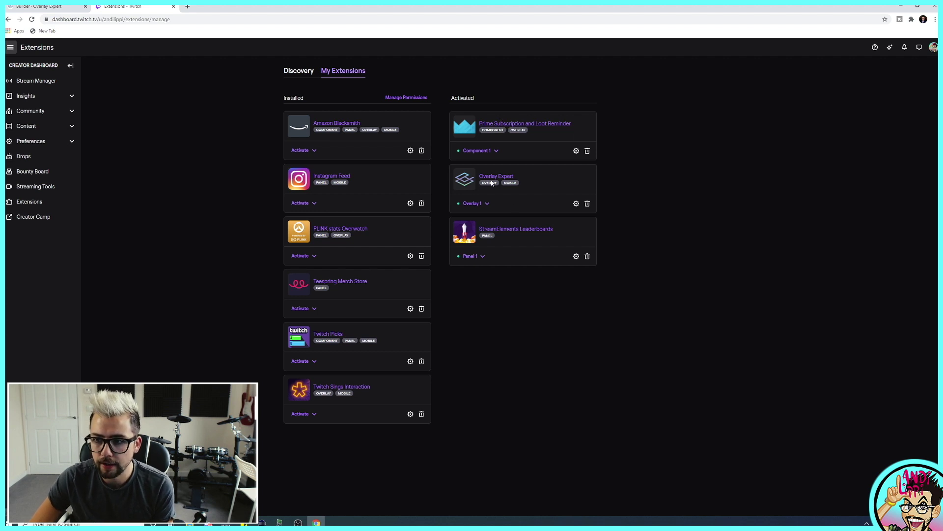
left_click(576, 203)
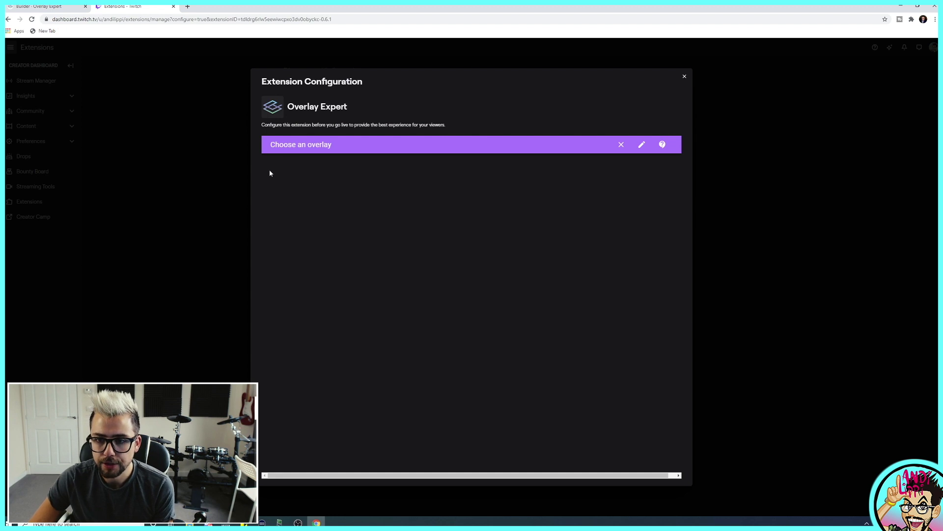
Let the overlay list load and locate the Test chat overlay card among the templates.
mouse_move(474, 240)
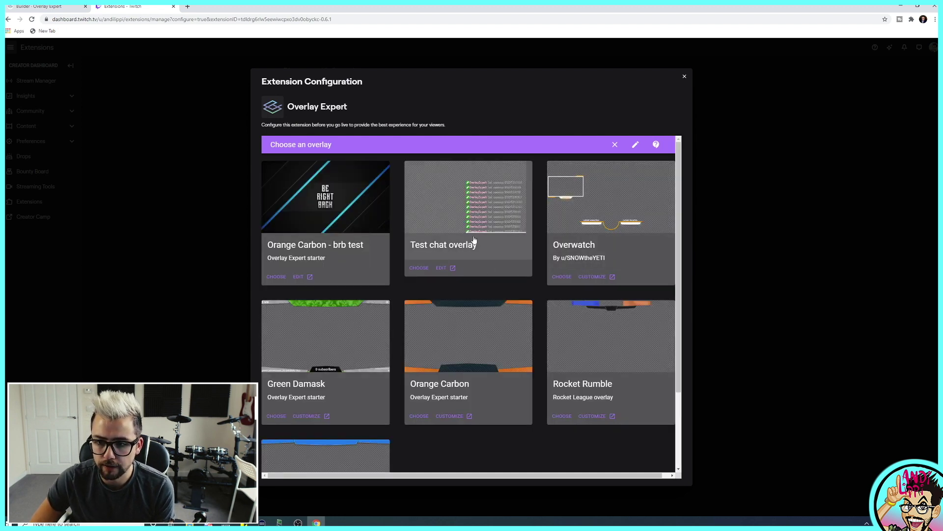